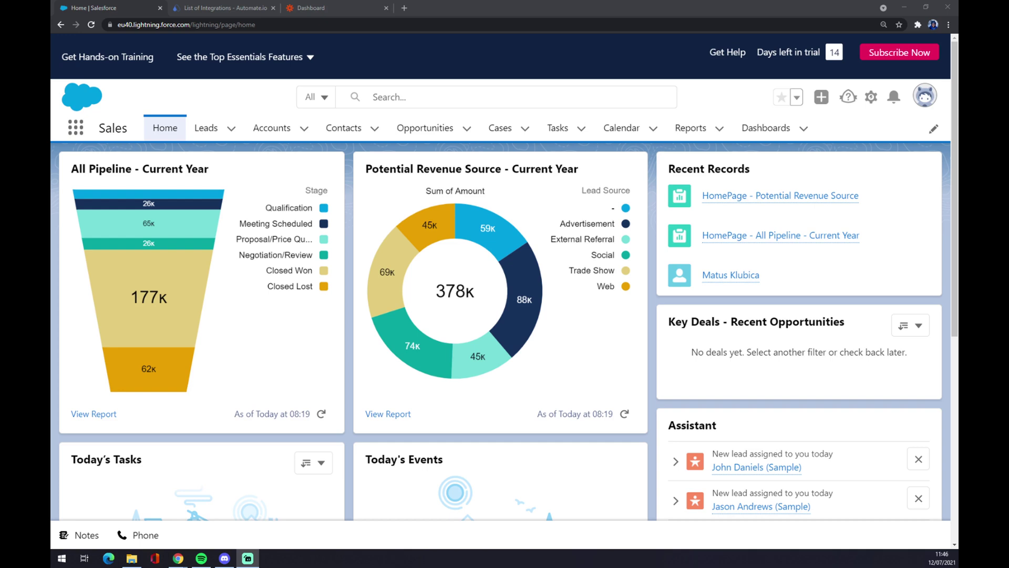
Switch to the 'List of Integrations - Automate.io' browser tab
click(202, 6)
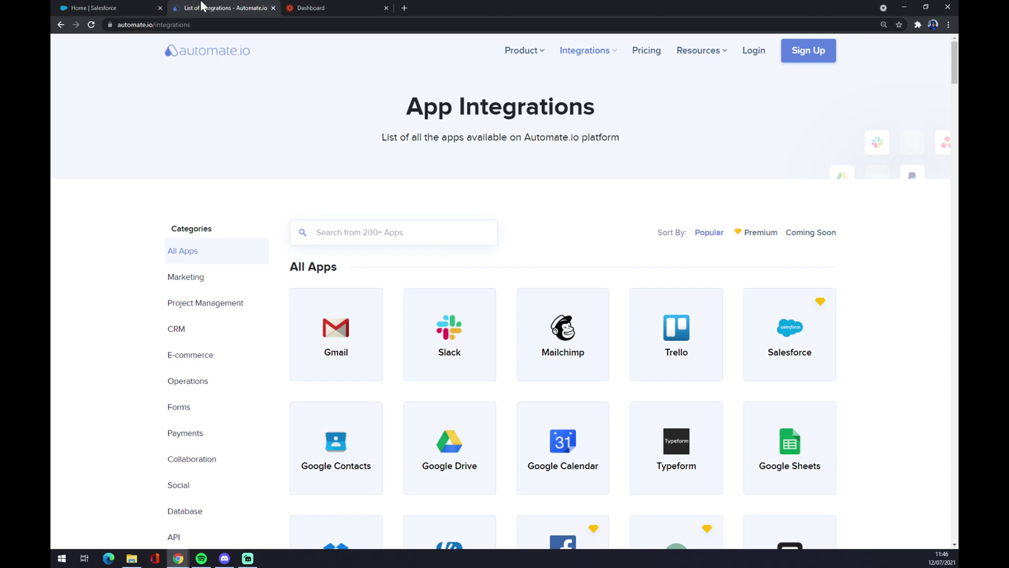
click(368, 8)
click(241, 7)
text(linked)
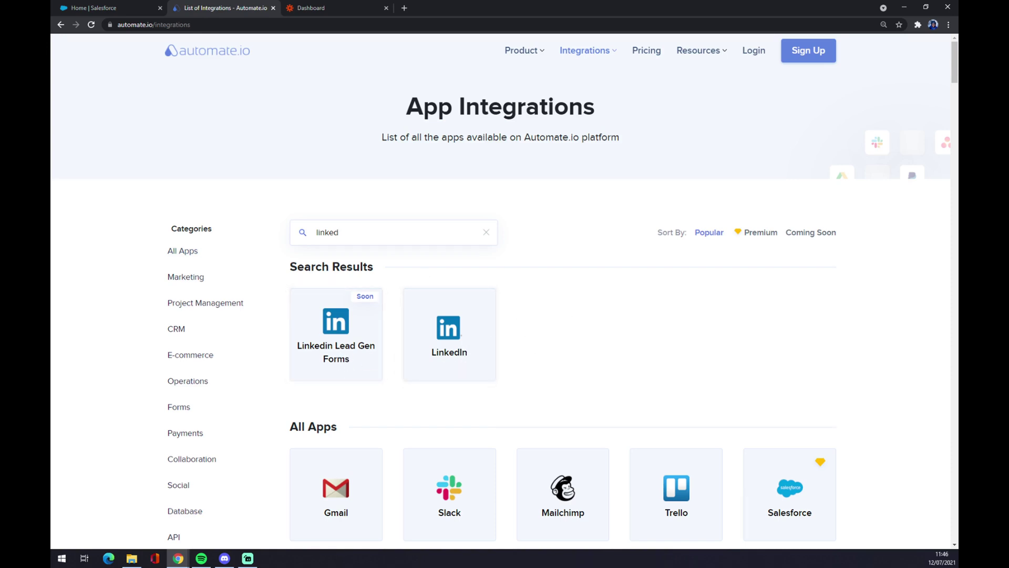
click(486, 232)
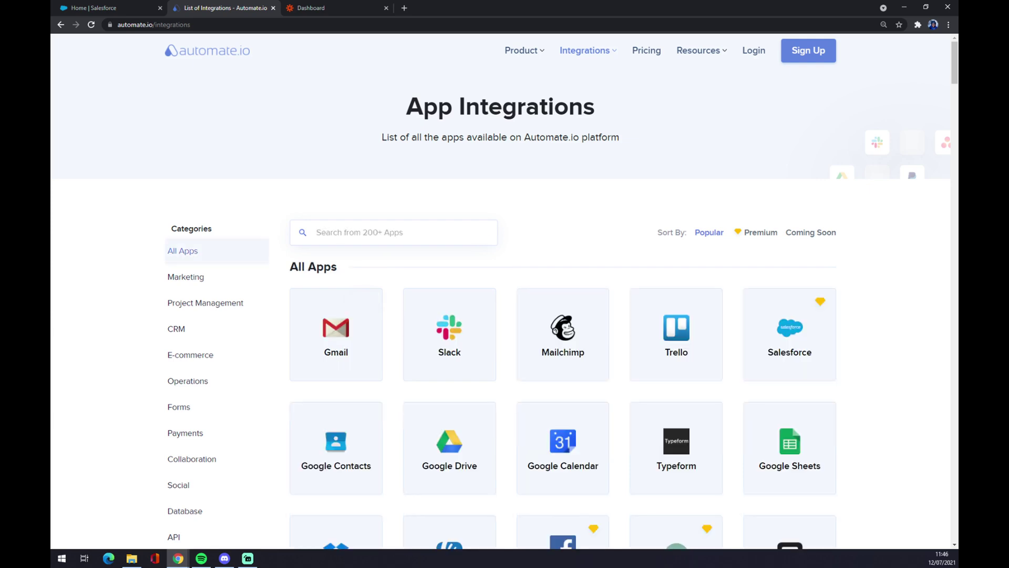
Search 'sales' in Automate.io's full integrations list and open the Salesforce card
click(222, 56)
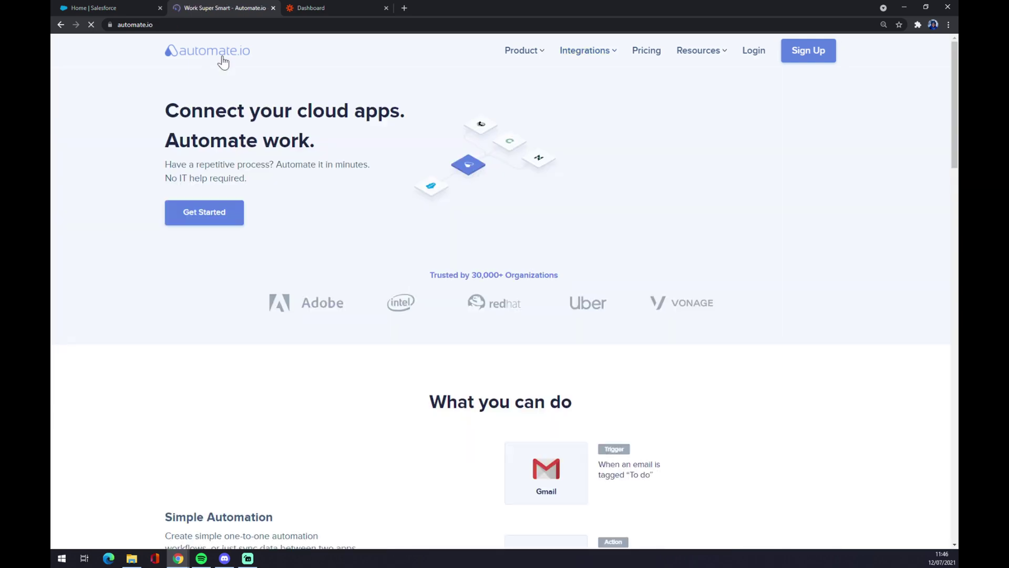
mouse_move(598, 51)
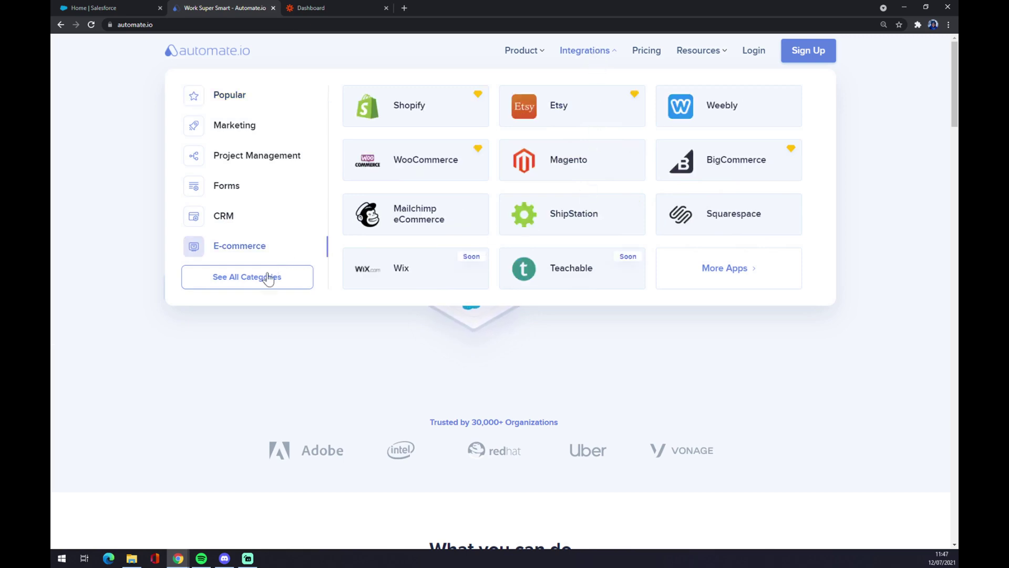
click(245, 286)
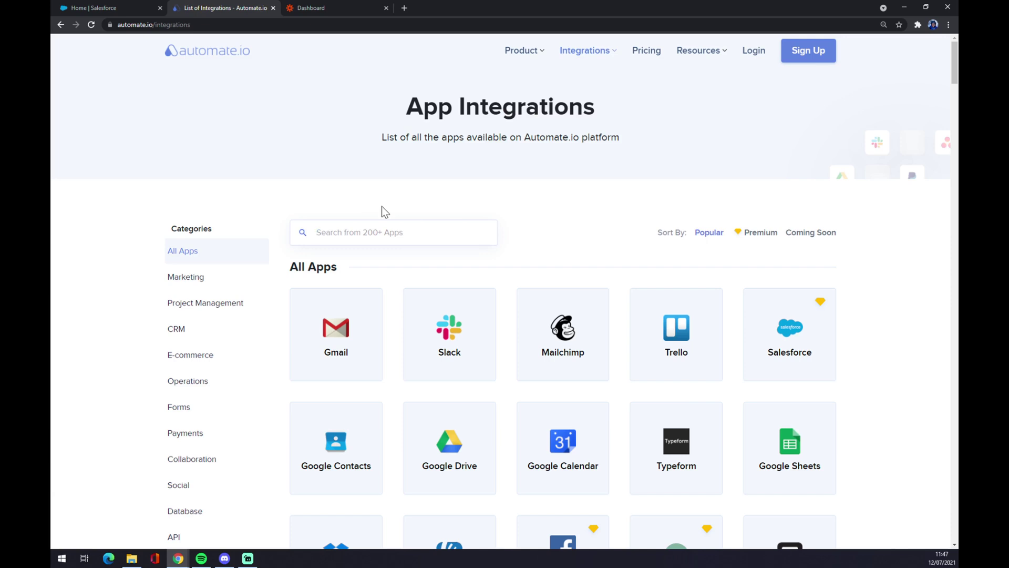
text(sales)
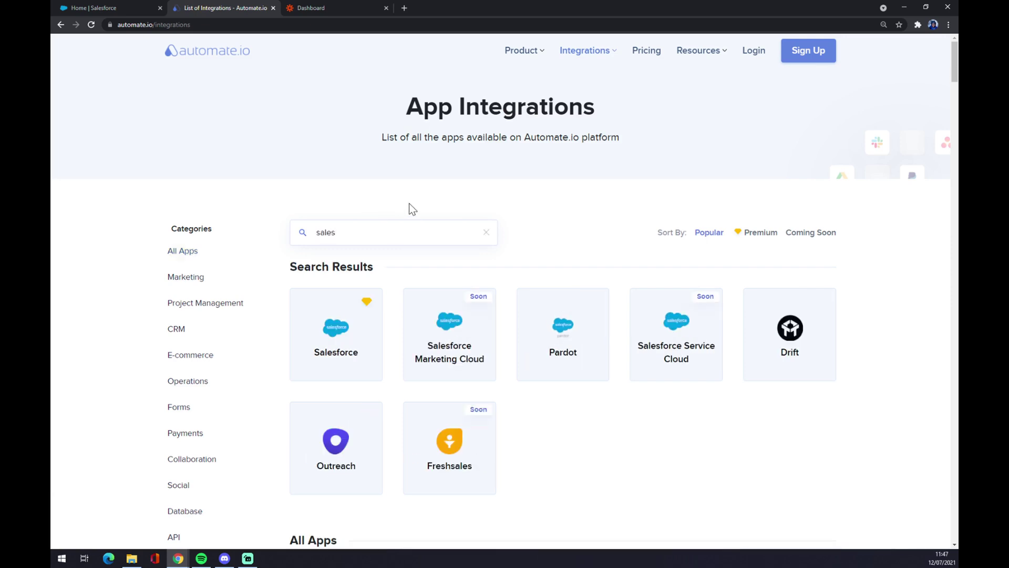
click(341, 363)
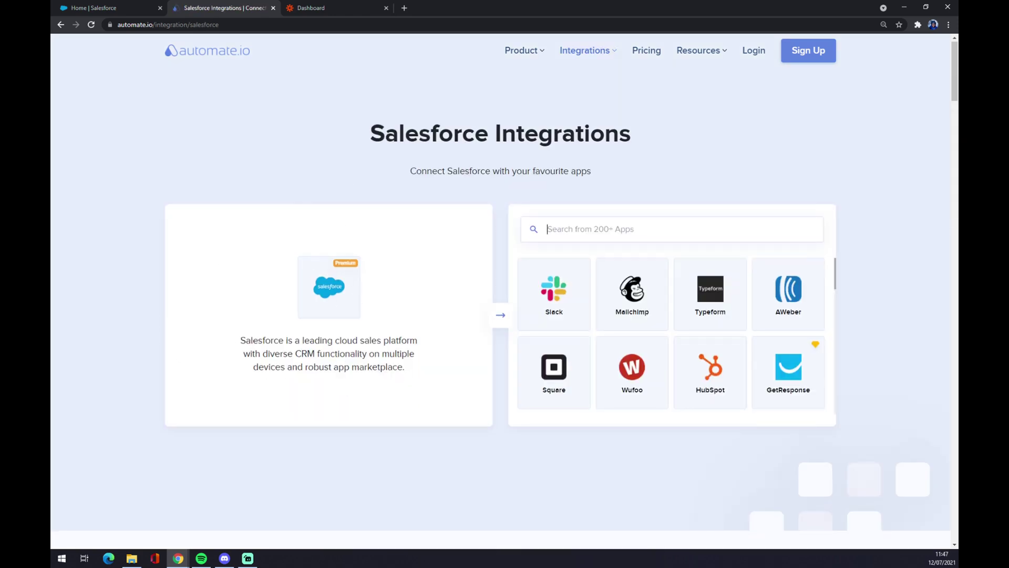
Search 'linked', open the LinkedIn–Salesforce page, and scroll past Popular Integrations
text(linked)
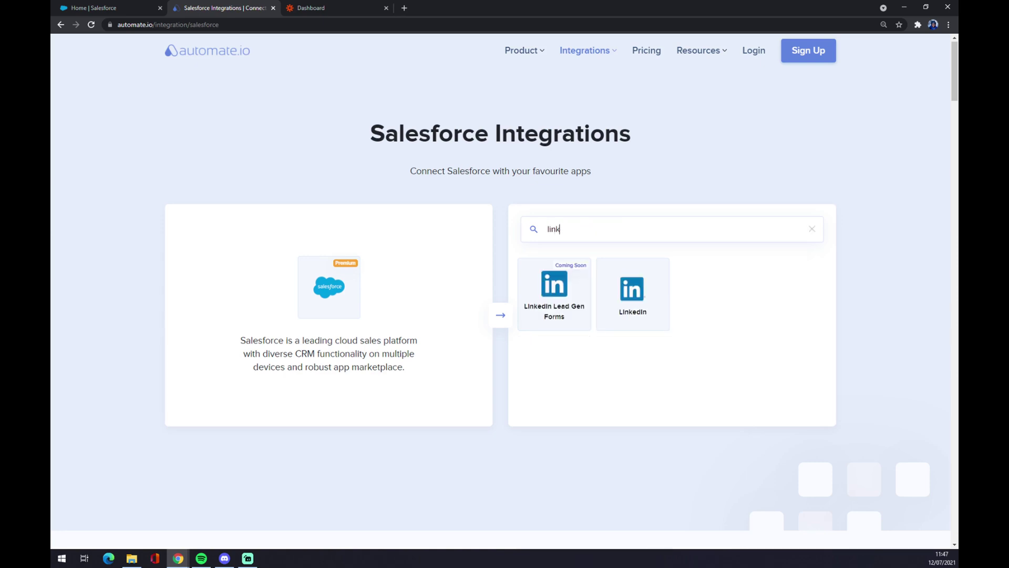
click(634, 296)
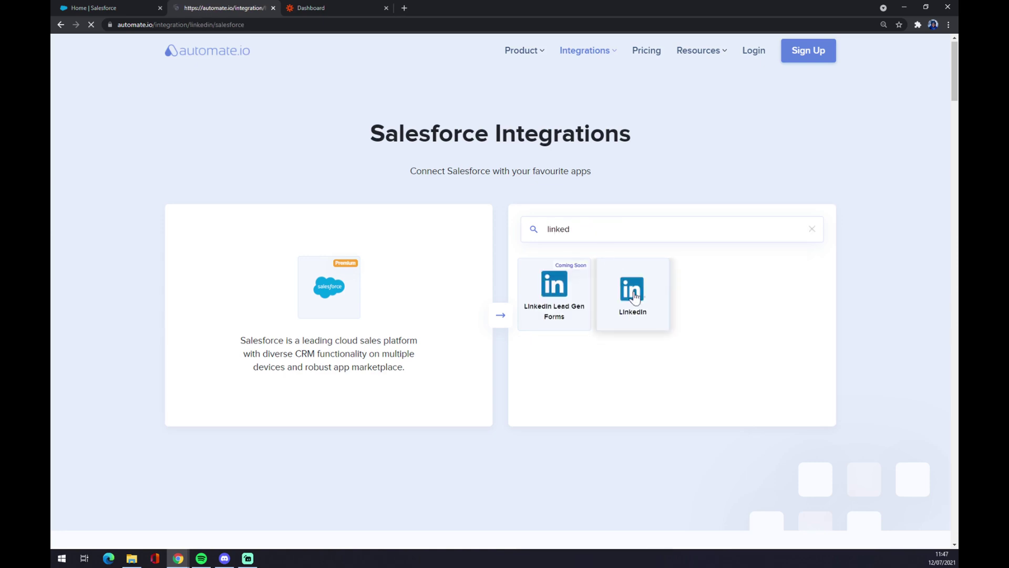
scroll(478, 331, down, 5)
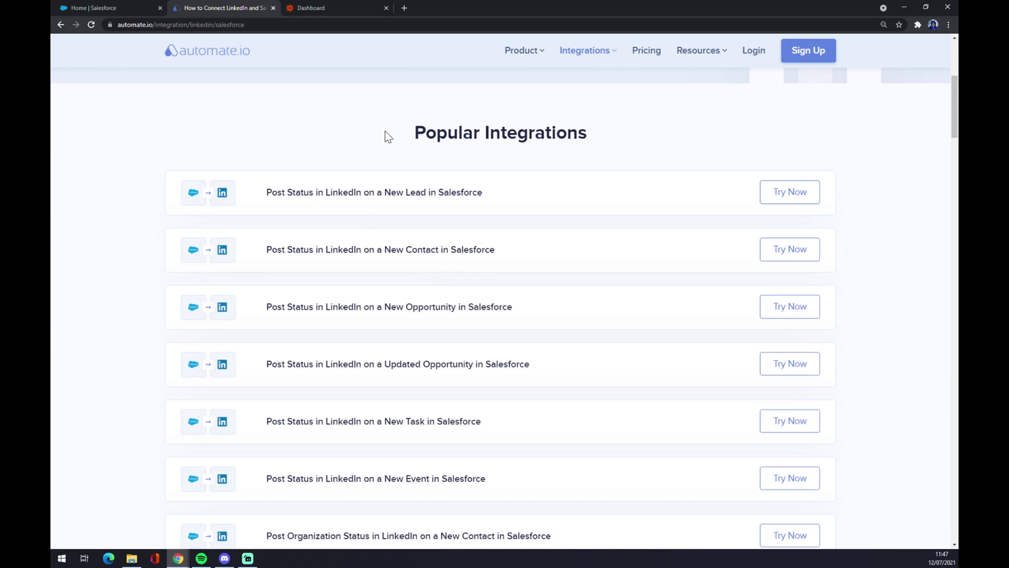
drag(388, 136, 578, 135)
scroll(392, 153, up, 2)
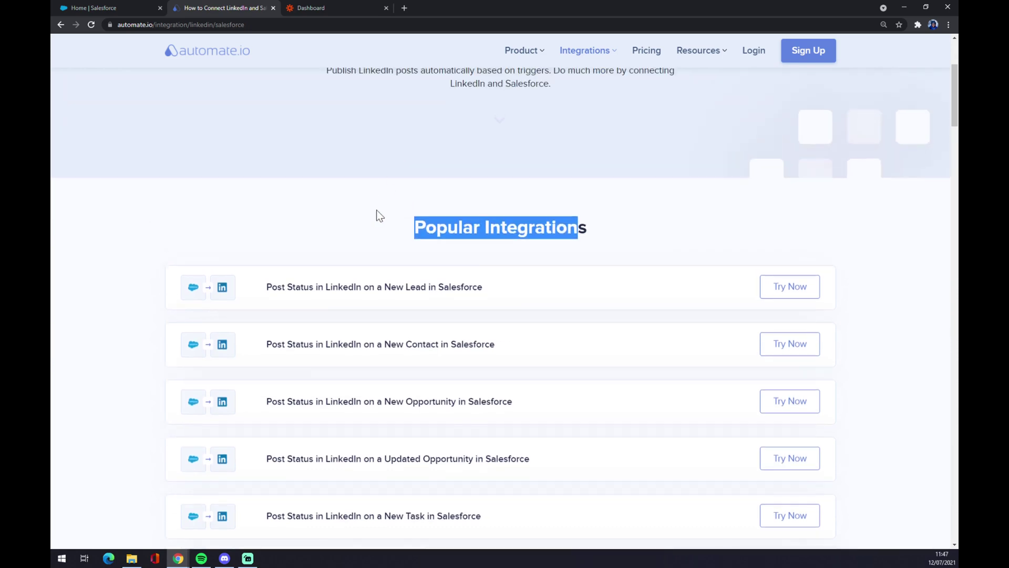
drag(405, 228, 599, 227)
scroll(255, 228, down, 5)
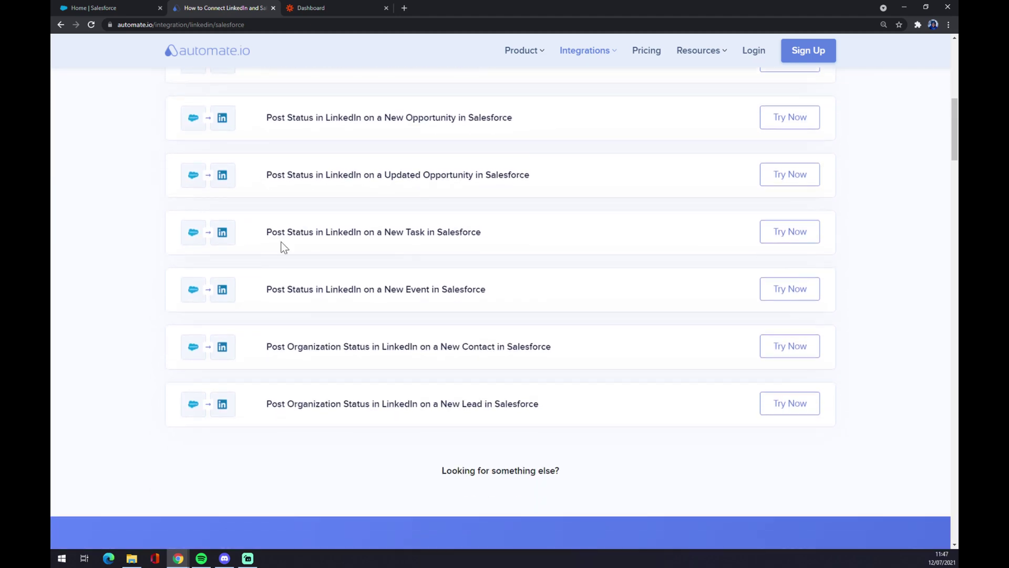
scroll(326, 268, up, 3)
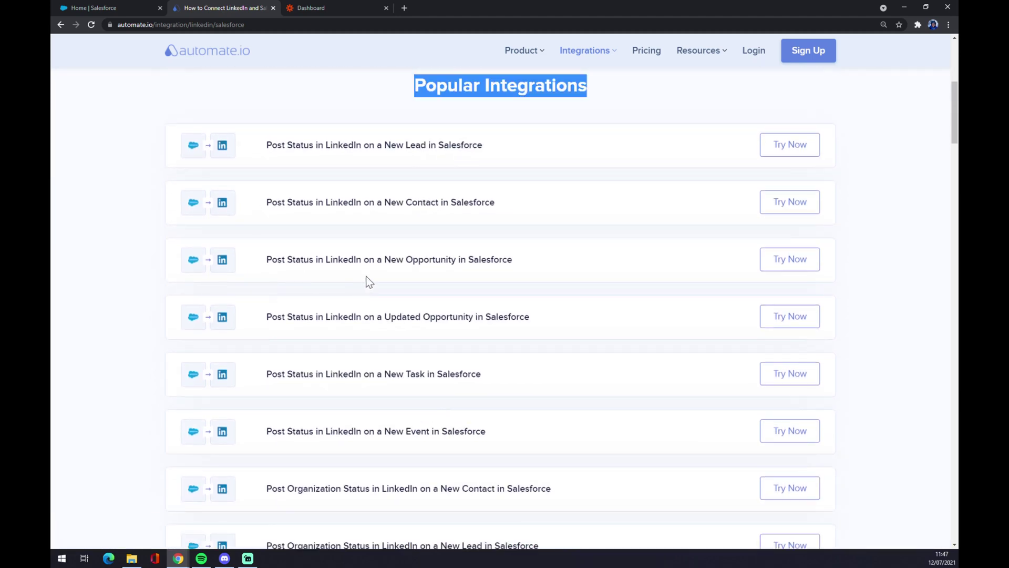
scroll(497, 265, down, 6)
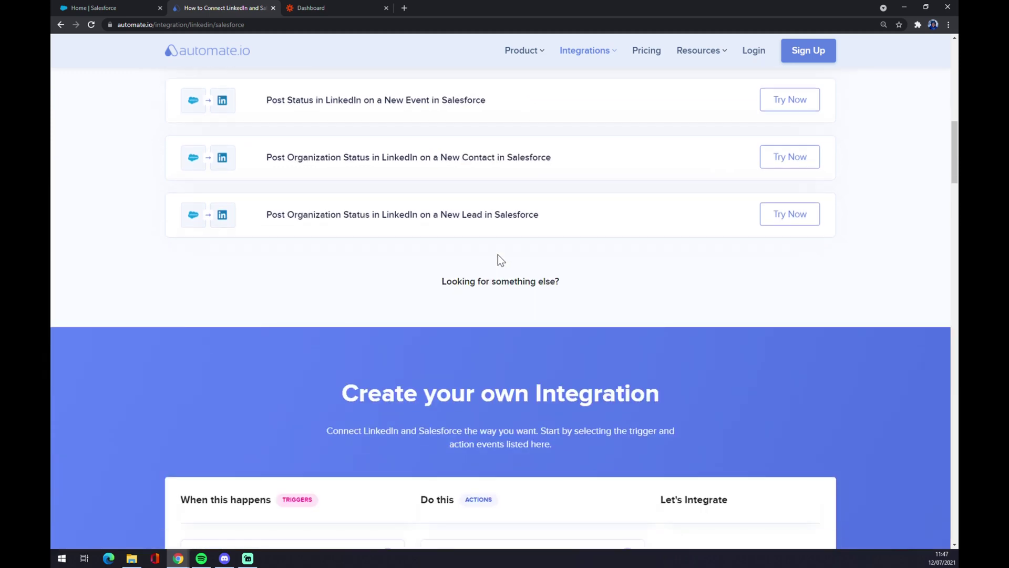
scroll(497, 254, down, 3)
Under Create your own Integration, pick New Contact as the Salesforce trigger
drag(340, 196, 661, 197)
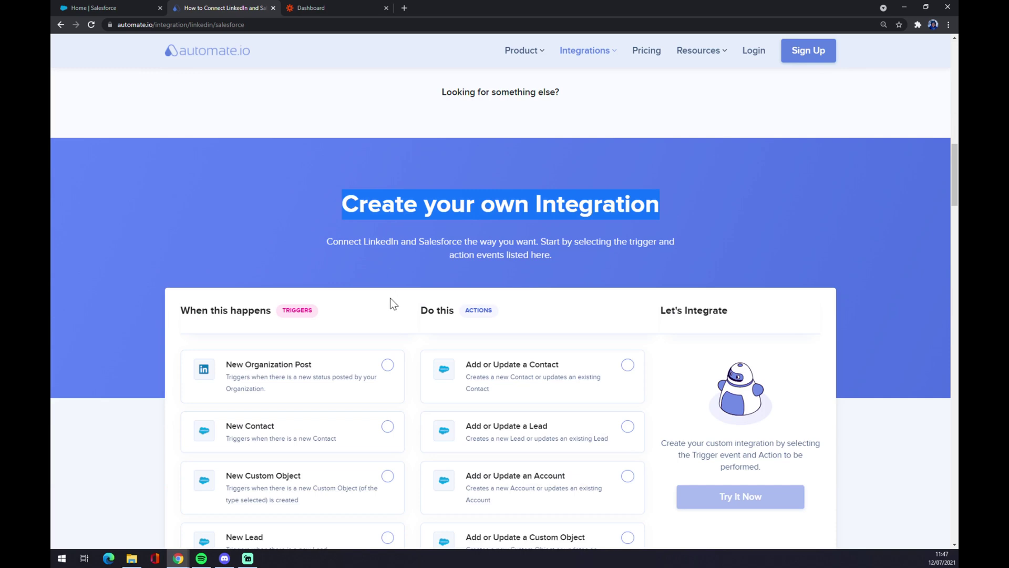
scroll(309, 237, down, 1)
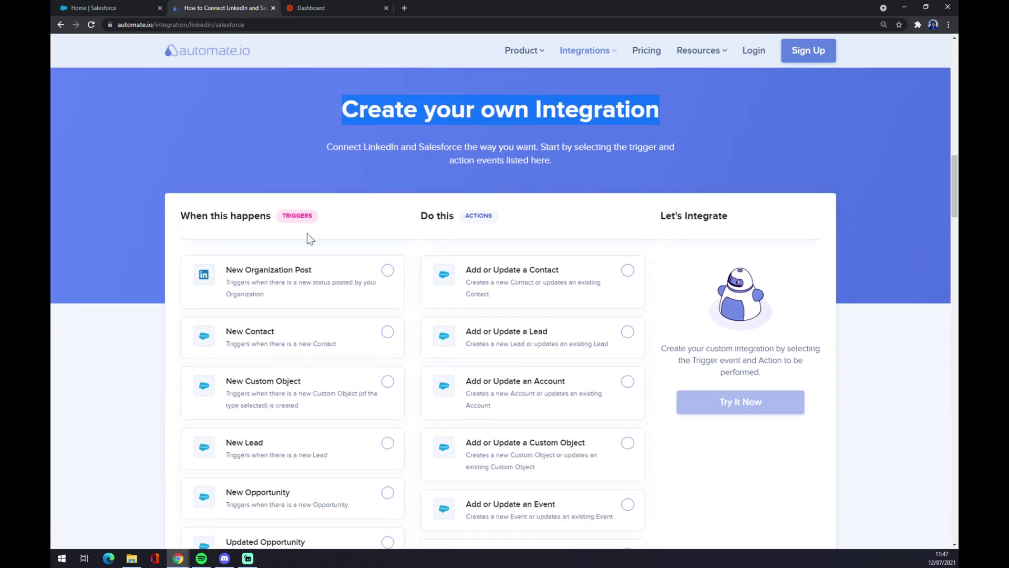
scroll(336, 239, down, 2)
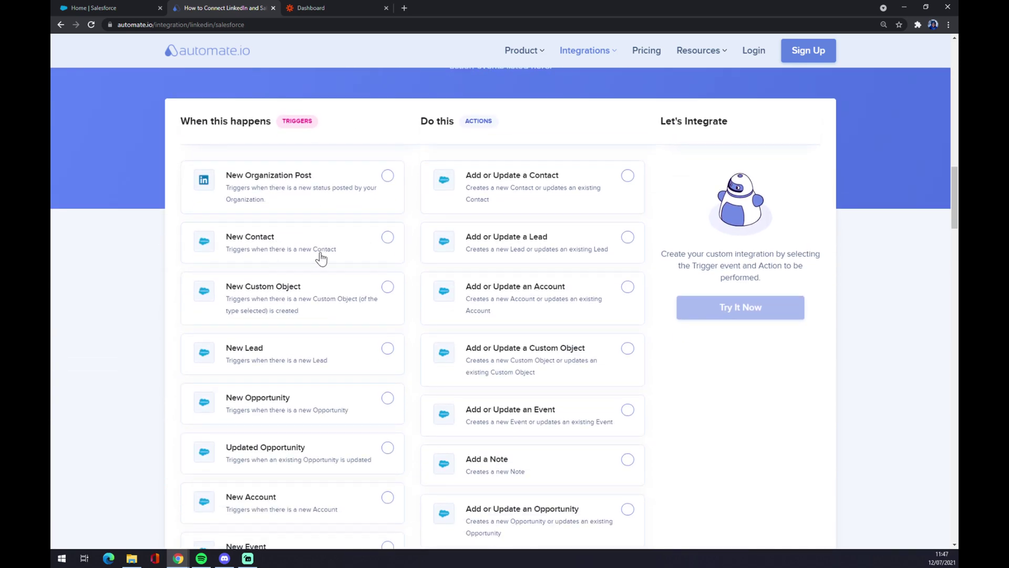
click(383, 256)
Pick Post Status as the LinkedIn action, then switch to the Zapier dashboard tab
scroll(279, 288, down, 10)
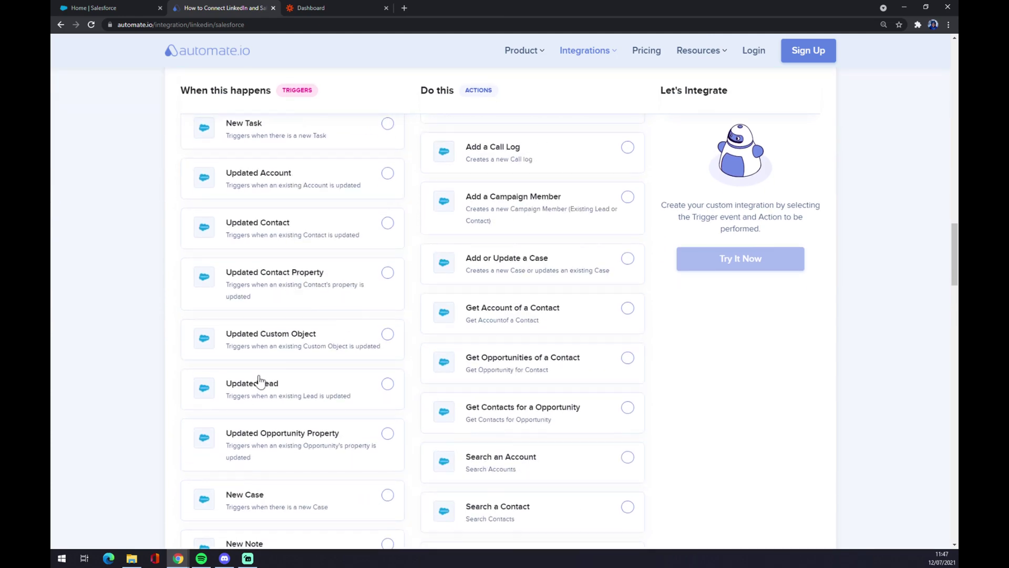
scroll(293, 242, up, 7)
scroll(240, 349, up, 5)
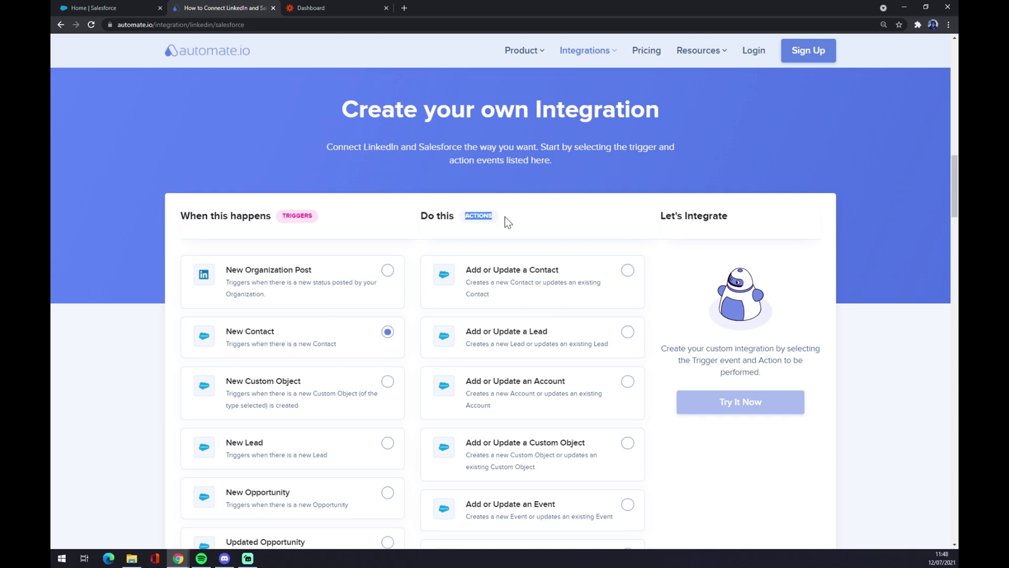
scroll(648, 310, down, 2)
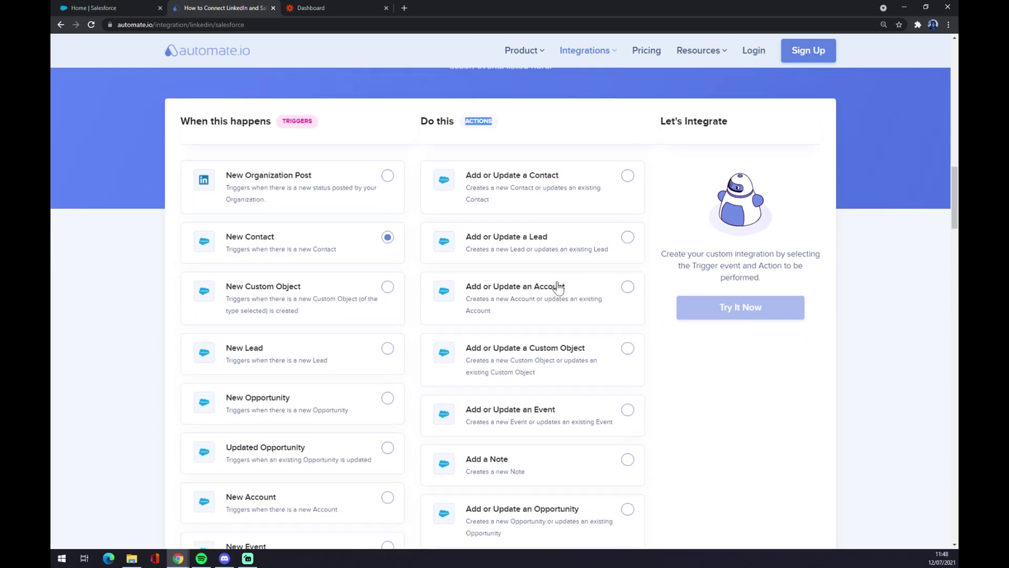
scroll(558, 287, down, 20)
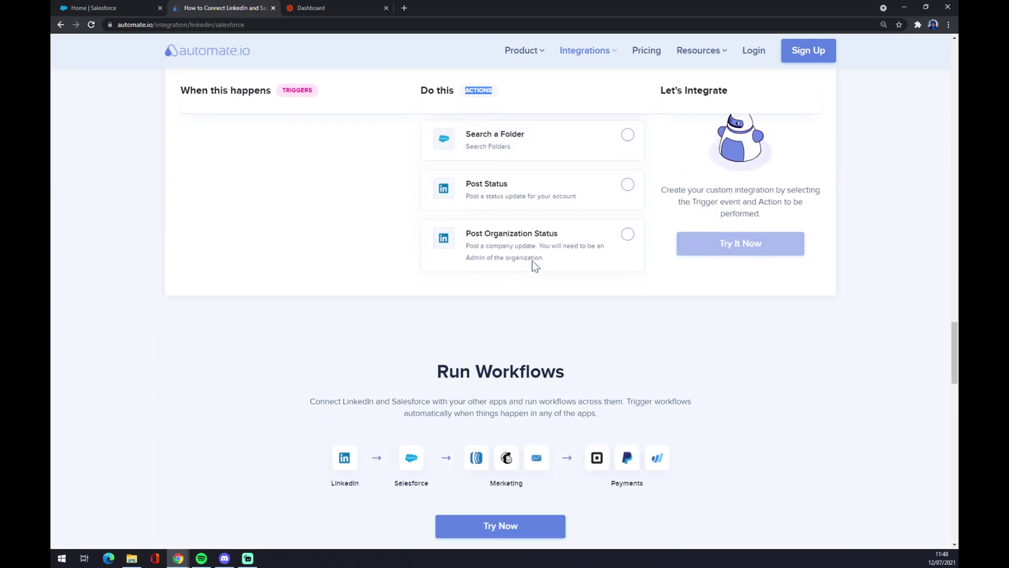
scroll(531, 260, up, 1)
click(554, 260)
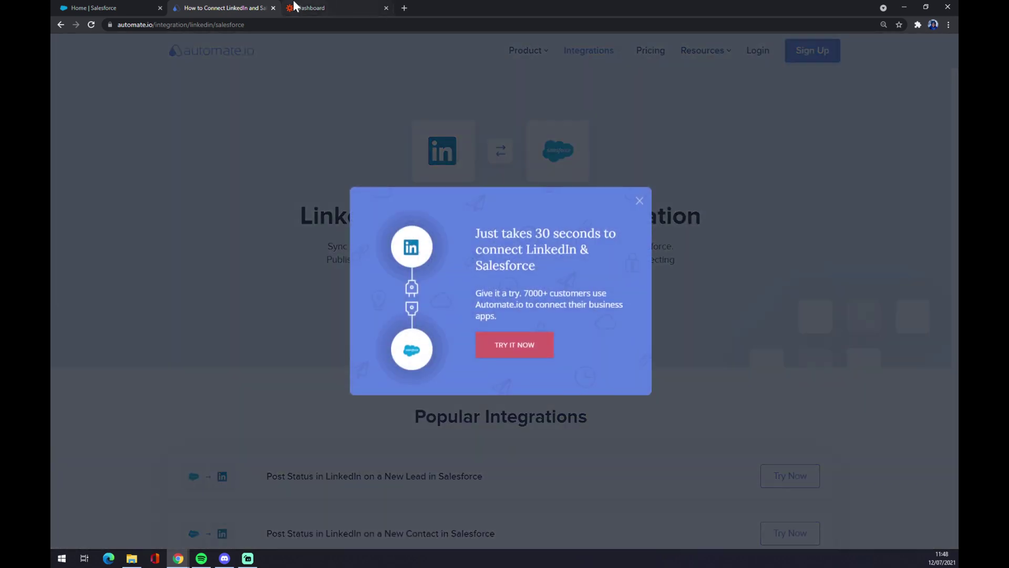
click(296, 7)
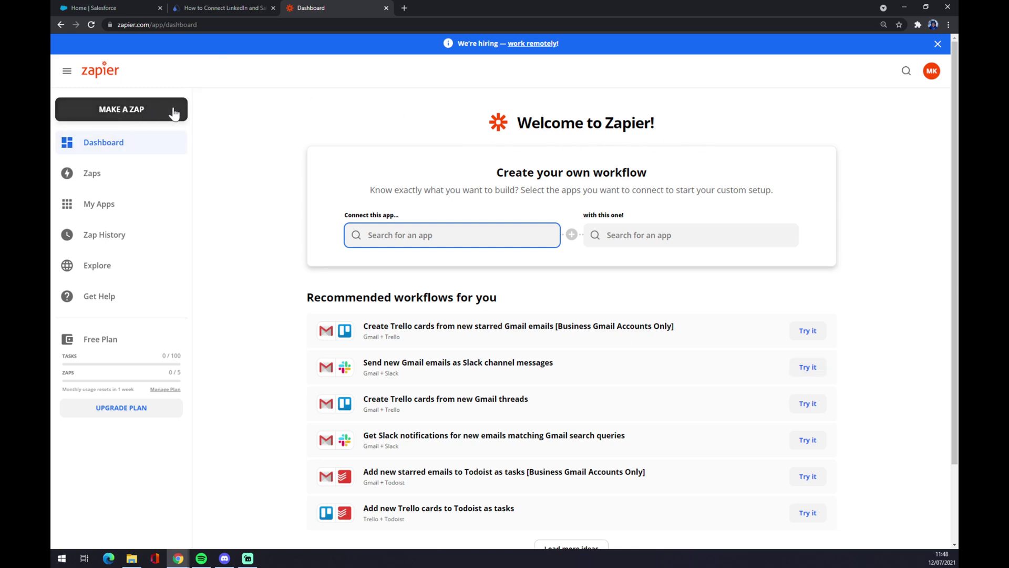
Make a new zap and name it 'salesforce to linkedin'
click(155, 115)
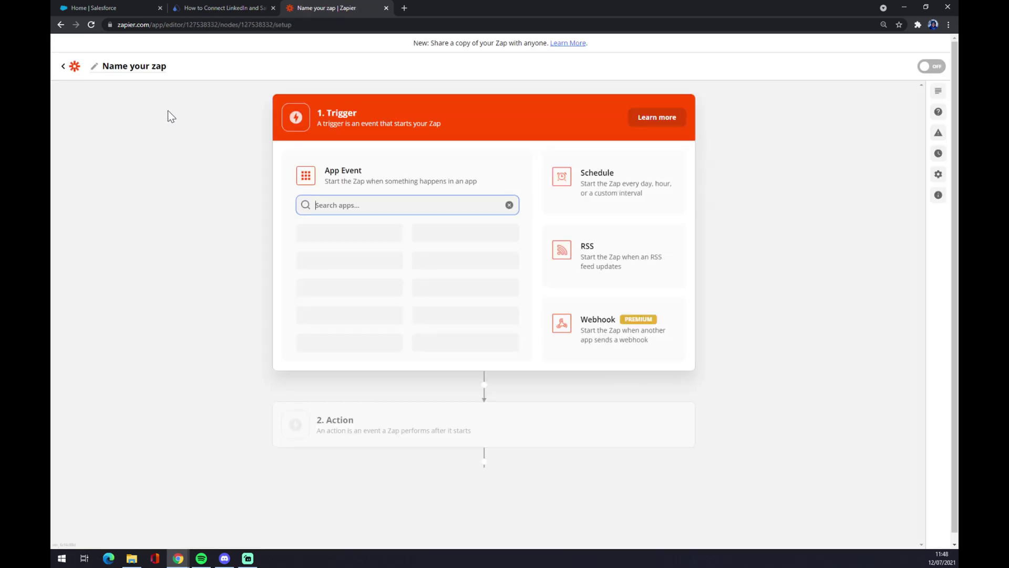
click(138, 71)
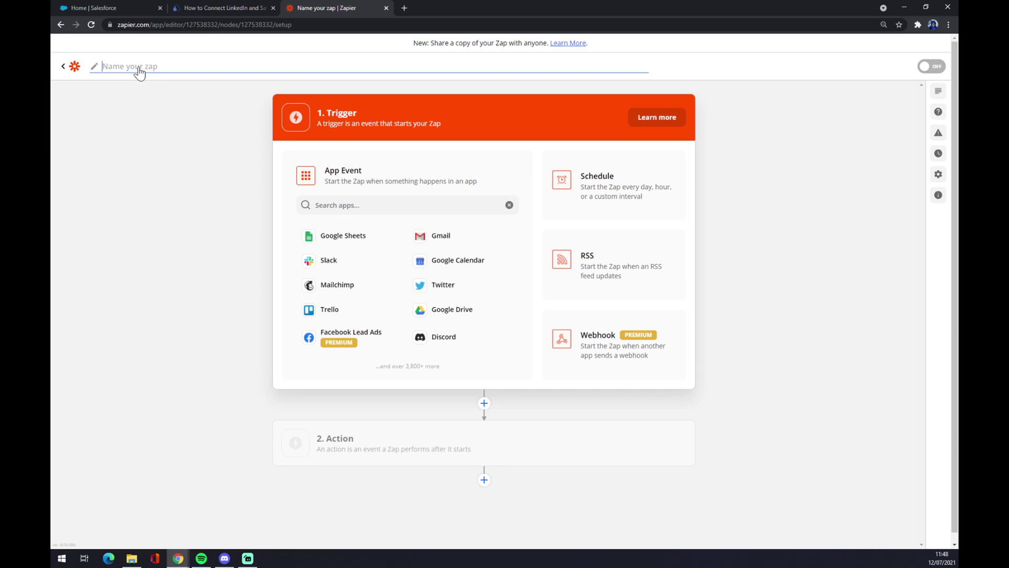
text(salesforce to linkedun)
key(BackSpace)
key(BackSpace)
text(in)
key(Return)
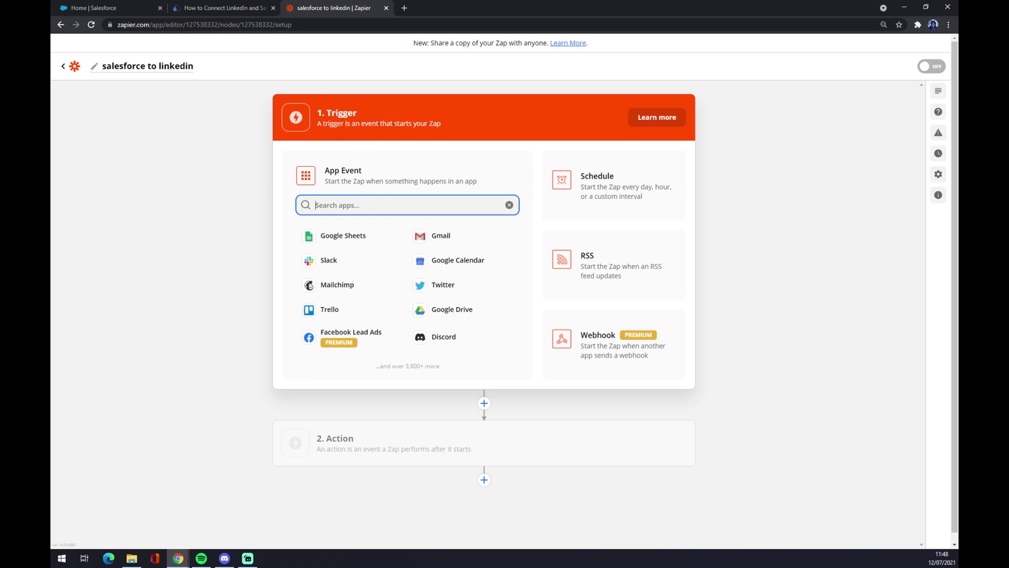
Set the trigger to Salesforce New Record on the connected Salesforce account
text(sales)
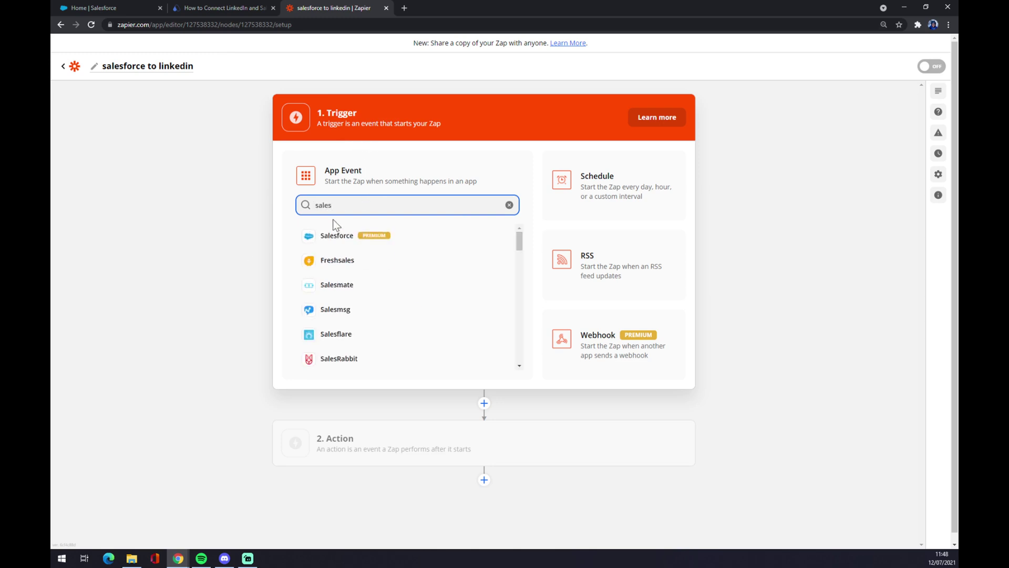
click(350, 235)
click(349, 237)
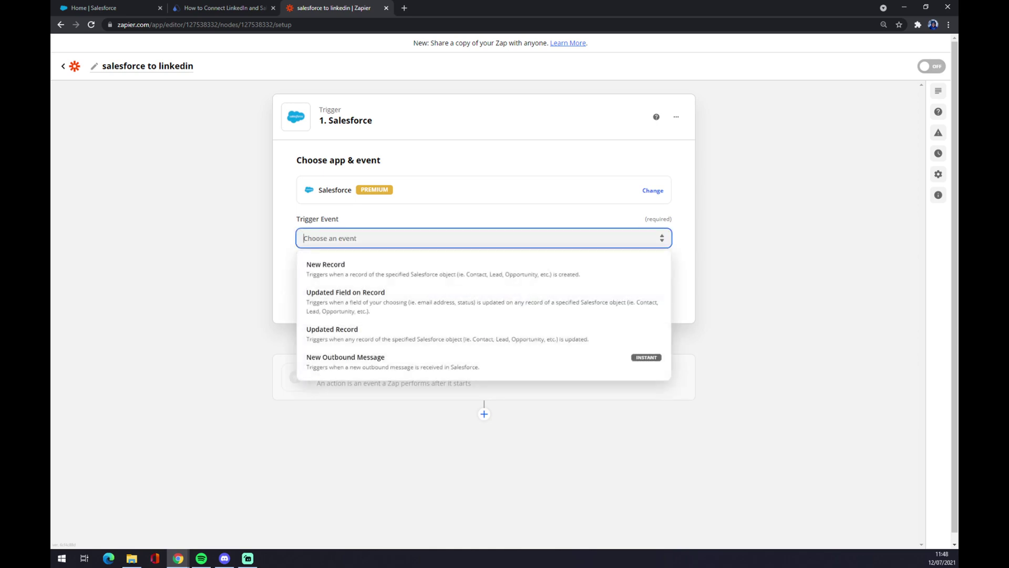
click(343, 277)
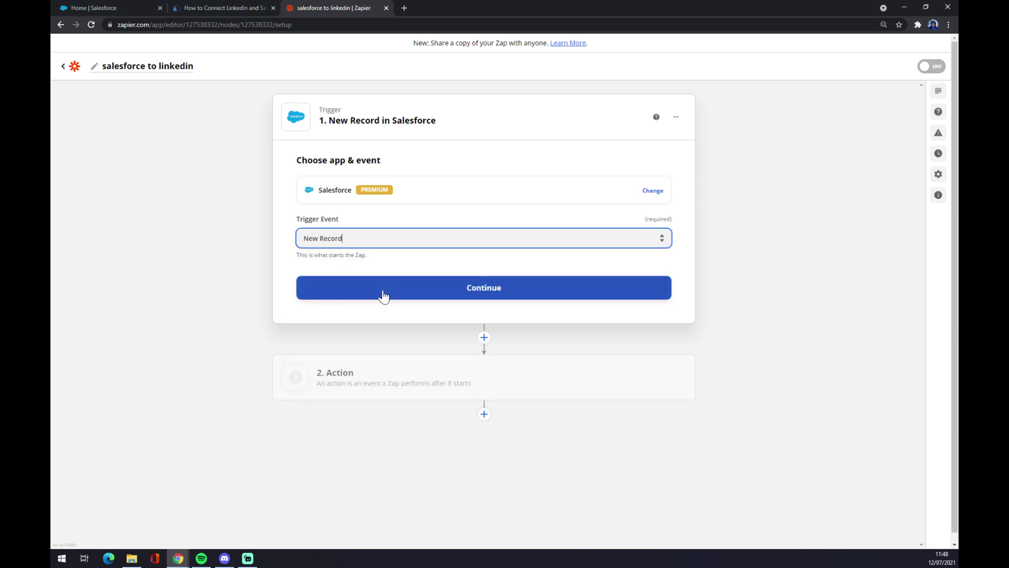
click(384, 296)
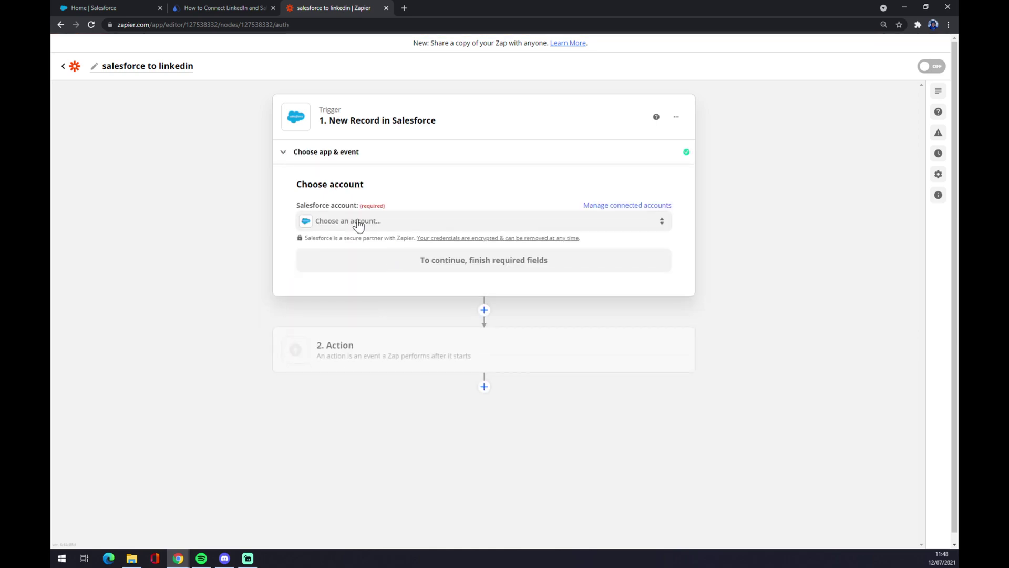
click(359, 223)
click(374, 298)
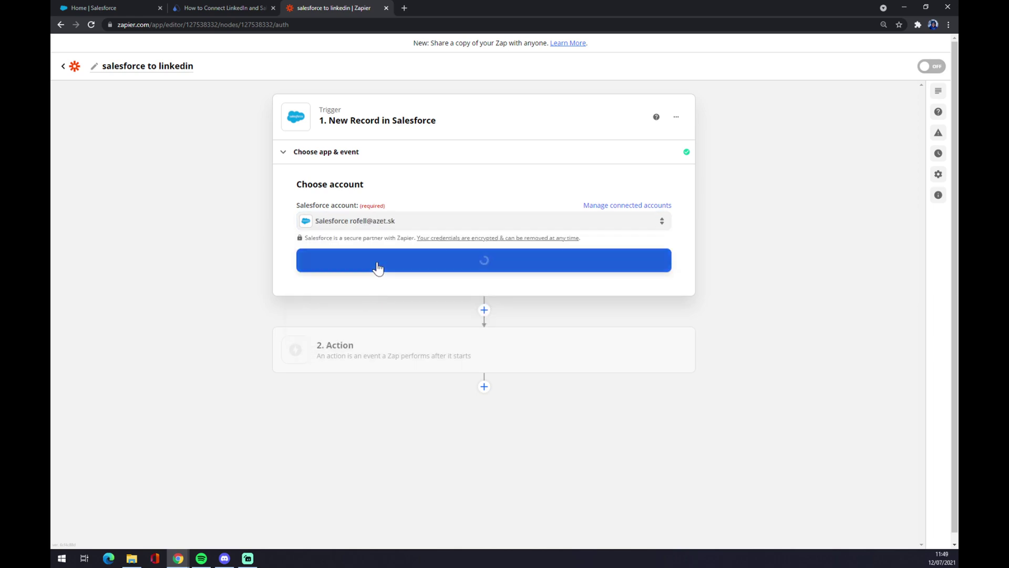
click(457, 268)
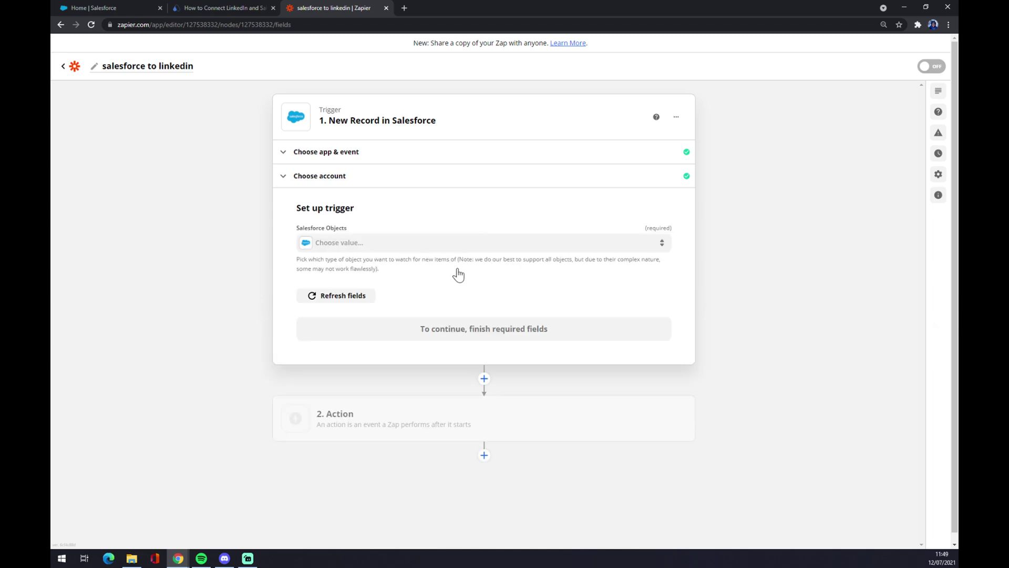
Set Salesforce Objects to Accepted Event Relation and proceed to the action step
click(363, 248)
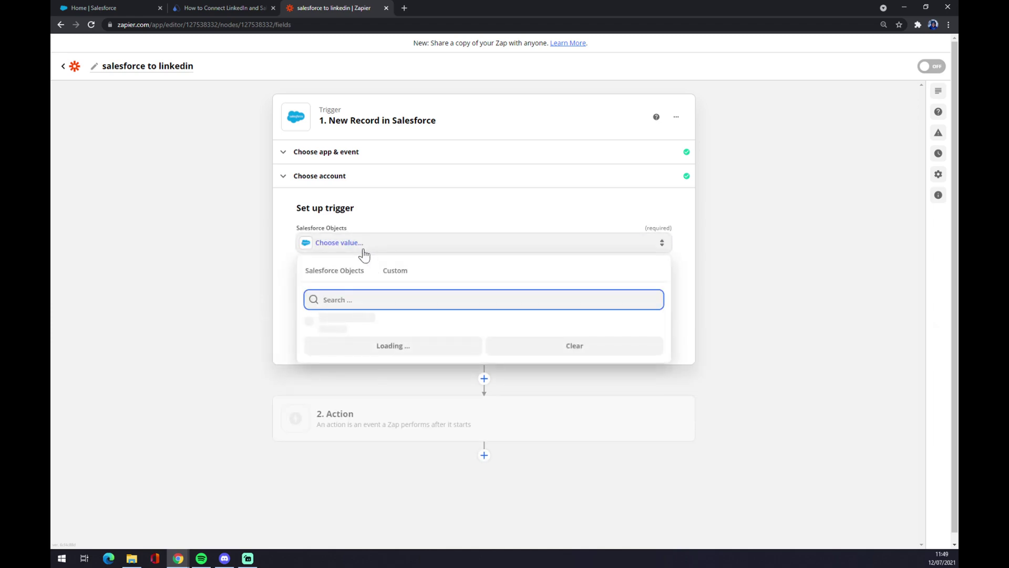
scroll(349, 376, down, 5)
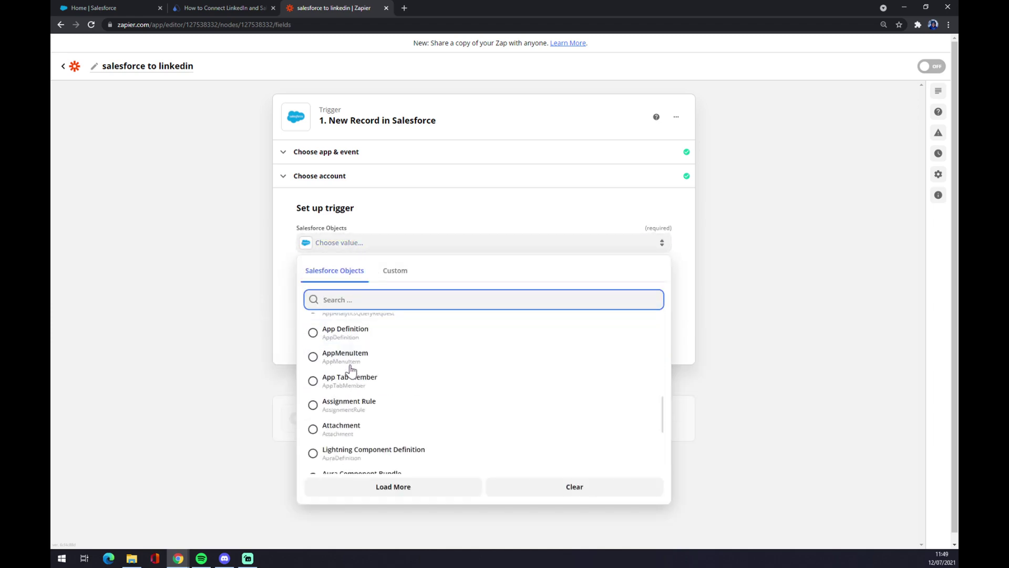
scroll(351, 368, up, 5)
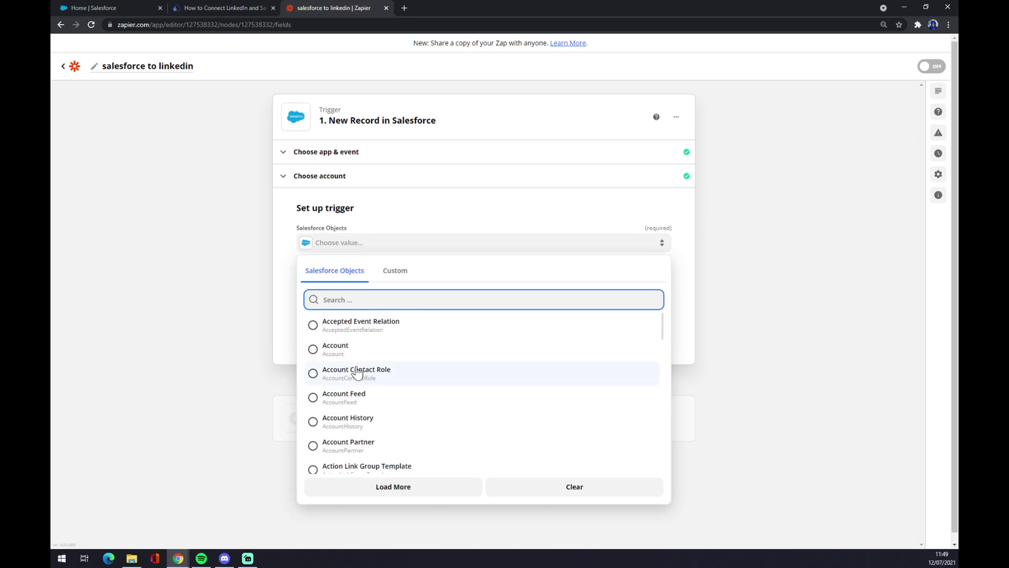
click(356, 330)
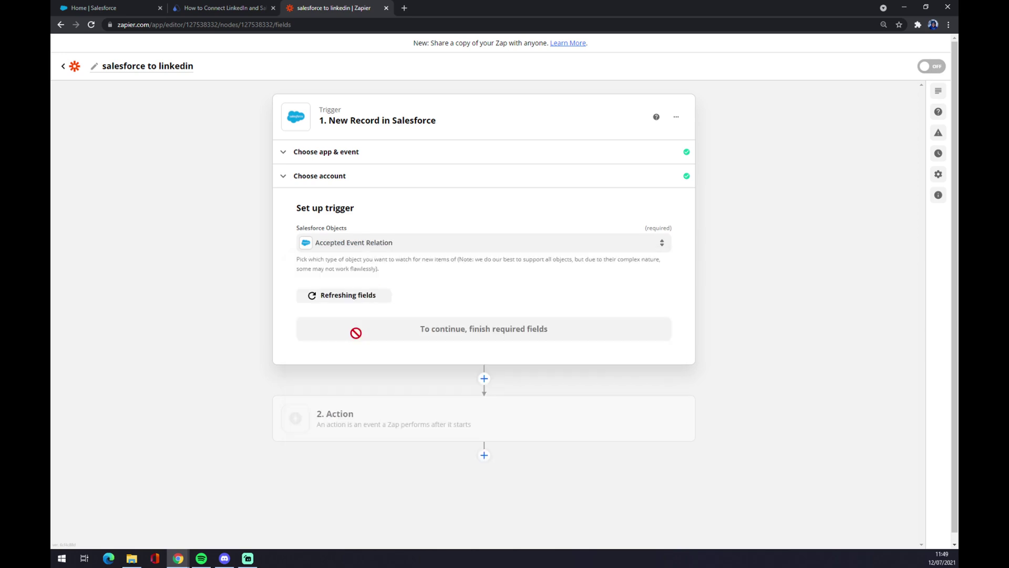
click(448, 336)
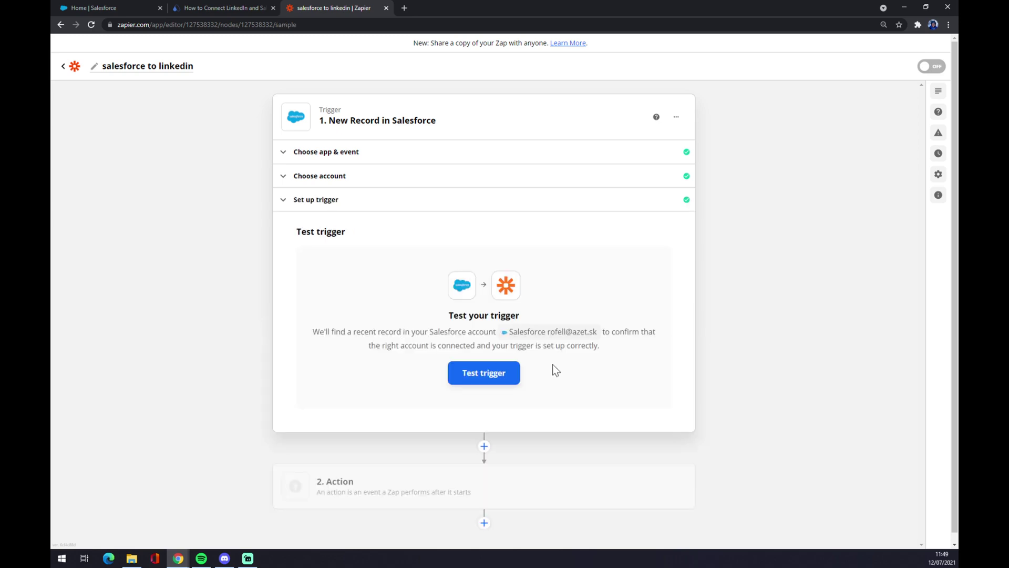
click(370, 494)
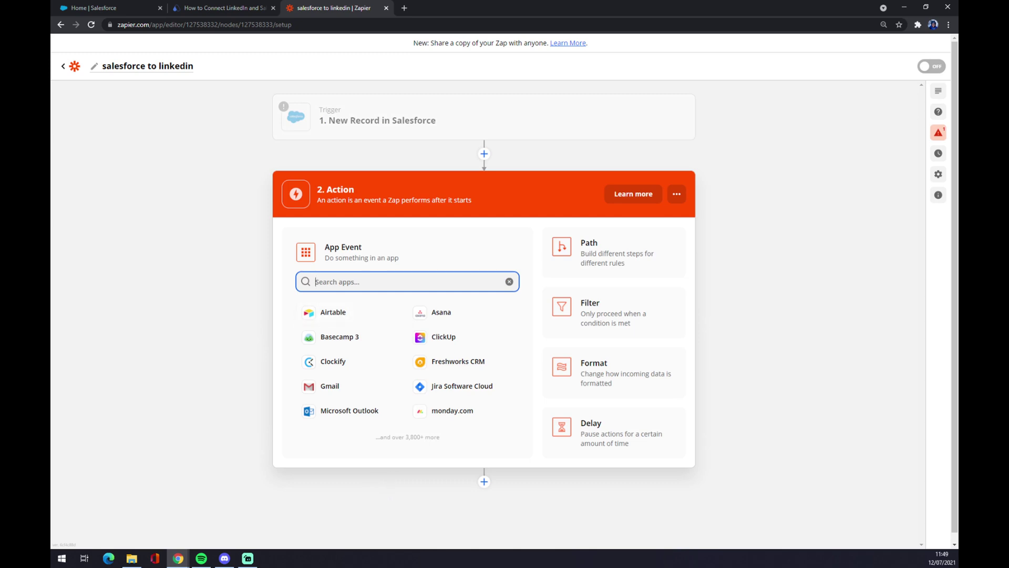
Set the action to LinkedIn with the Create Share Update event and continue
text(linked)
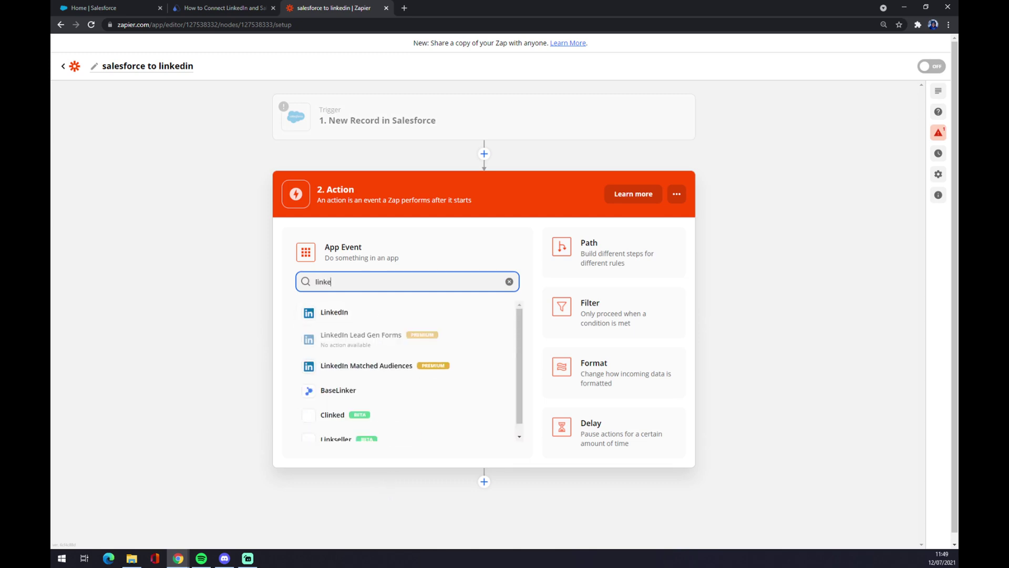
click(381, 317)
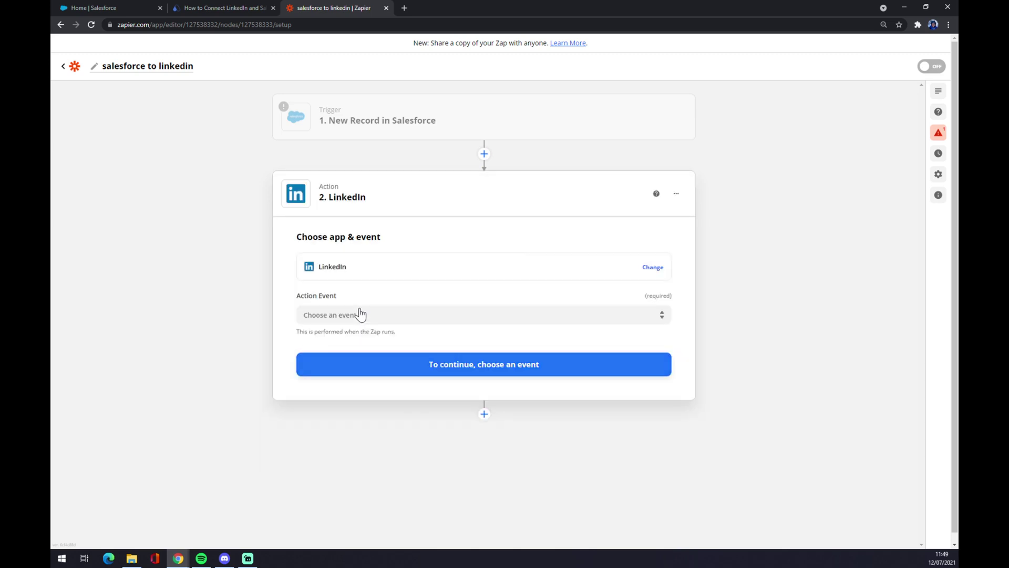
click(356, 314)
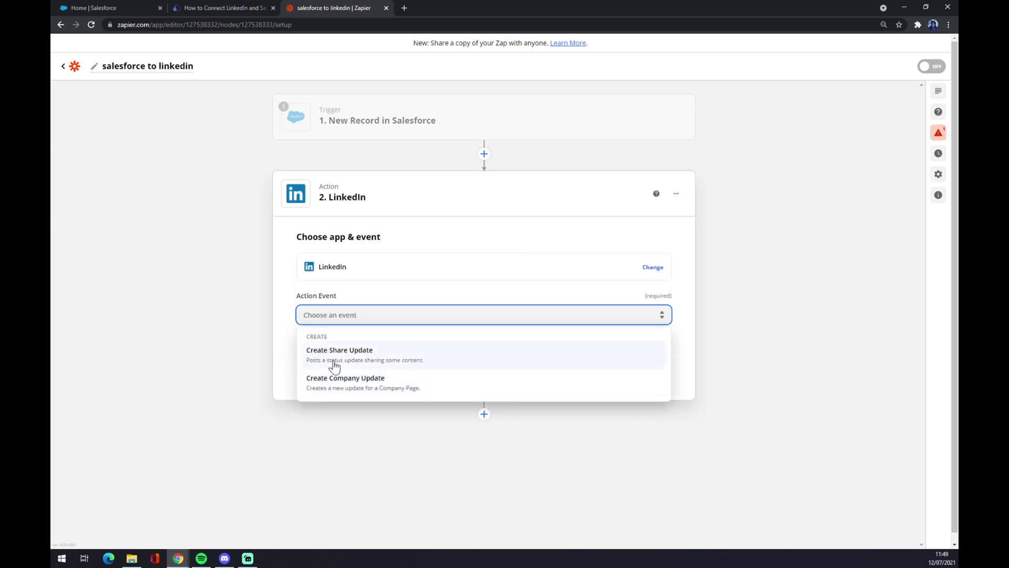
click(331, 360)
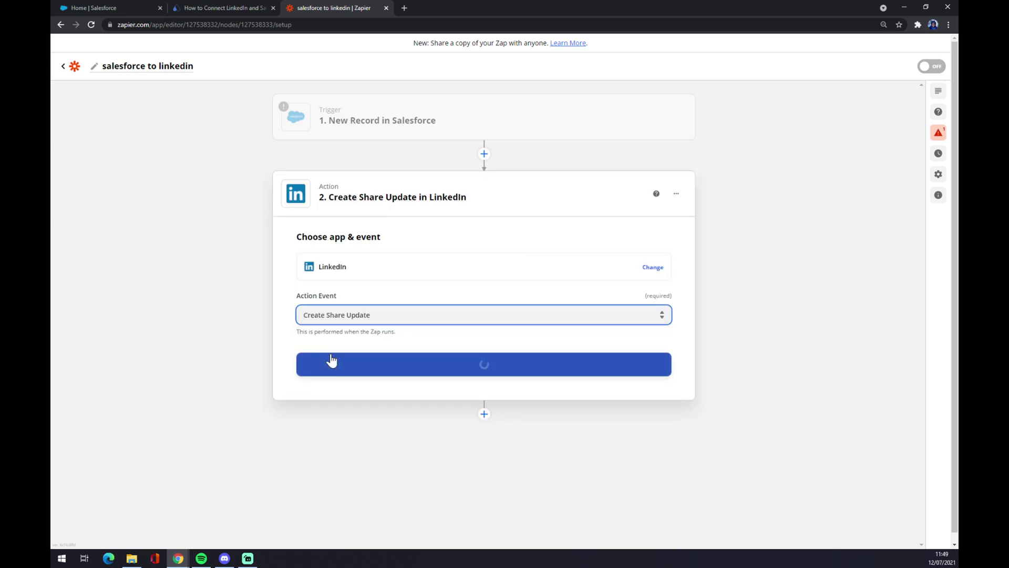
click(409, 366)
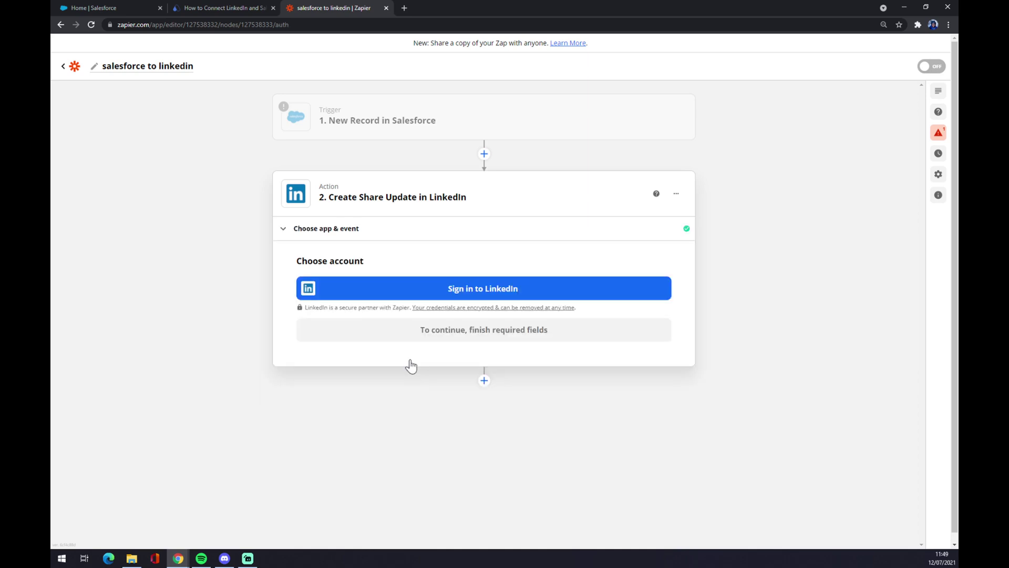